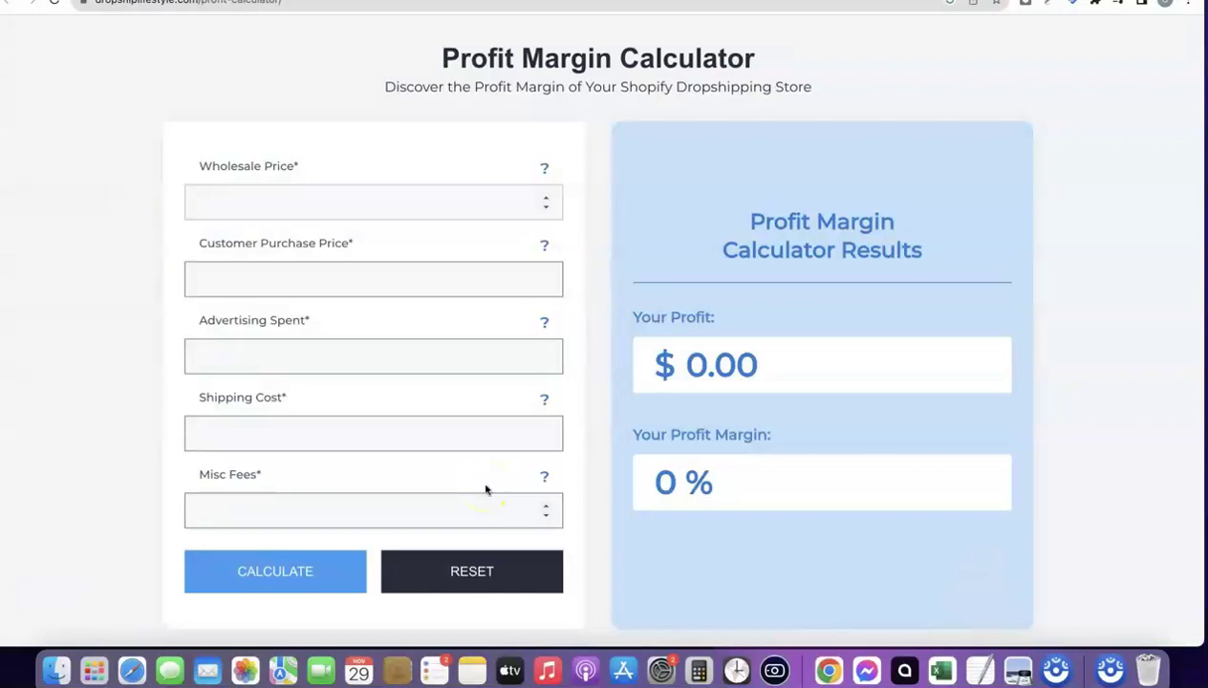
# - Enter wholesale price 5, customer price 35, advertising 10, shipping 4 and misc fees 5
pyautogui.click(266, 199)
pyautogui.click(251, 279)
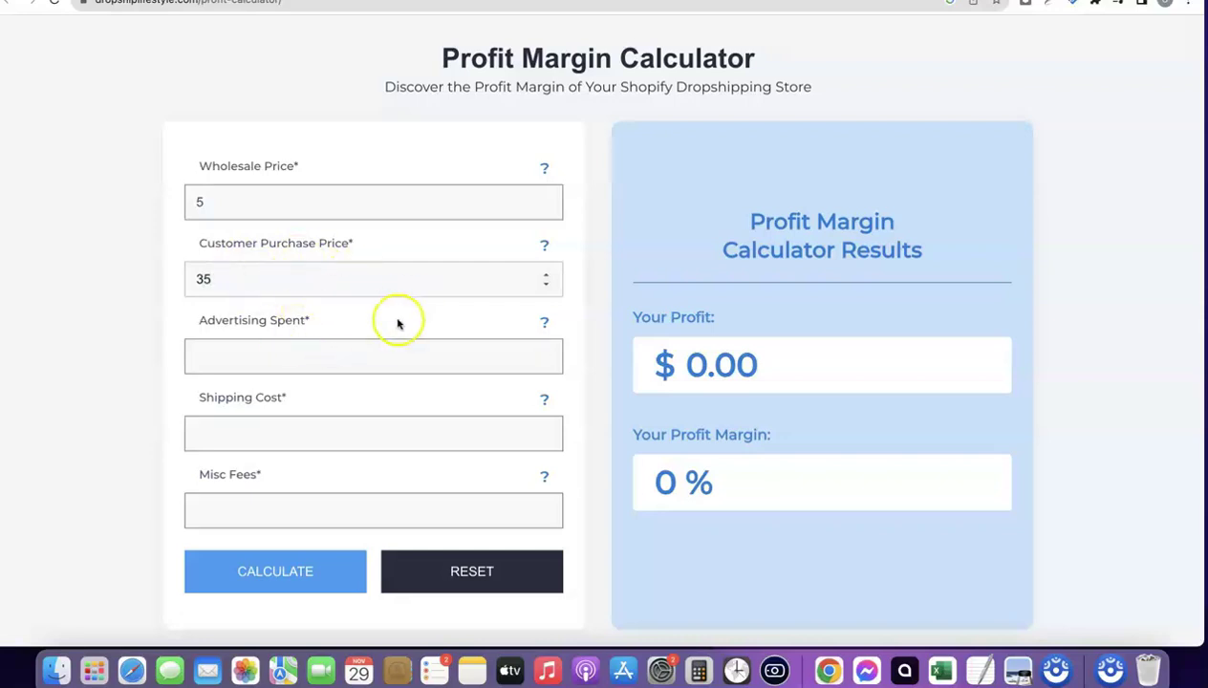
pyautogui.click(341, 312)
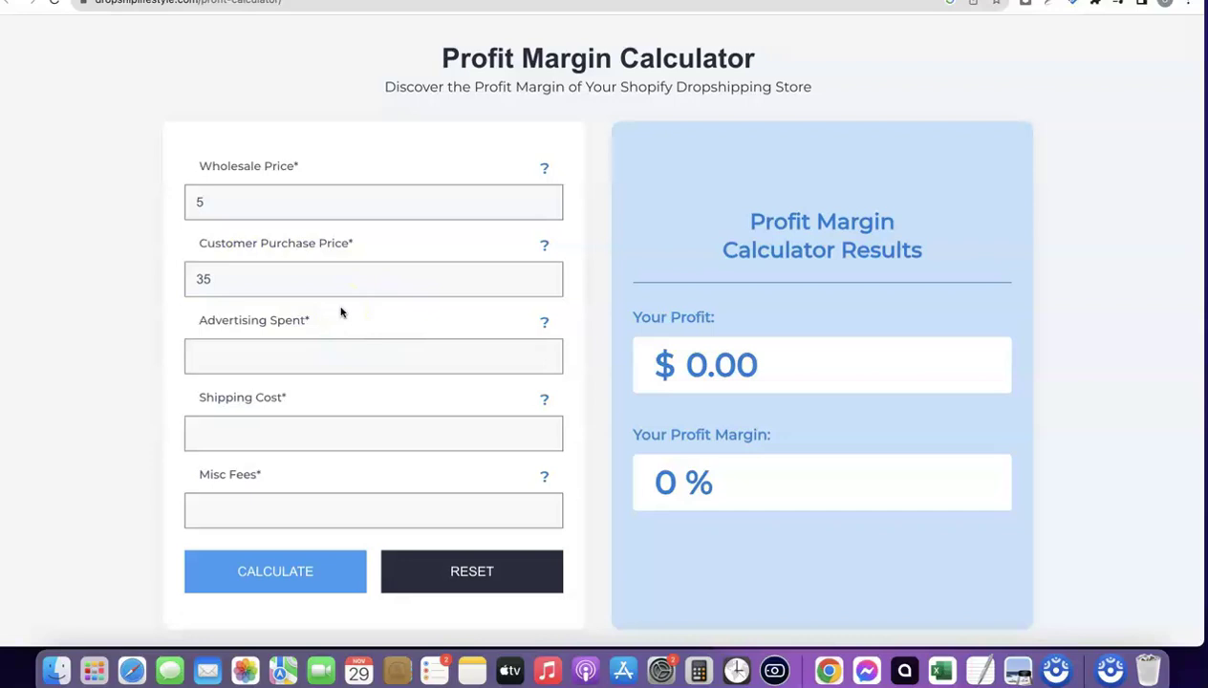
pyautogui.click(306, 356)
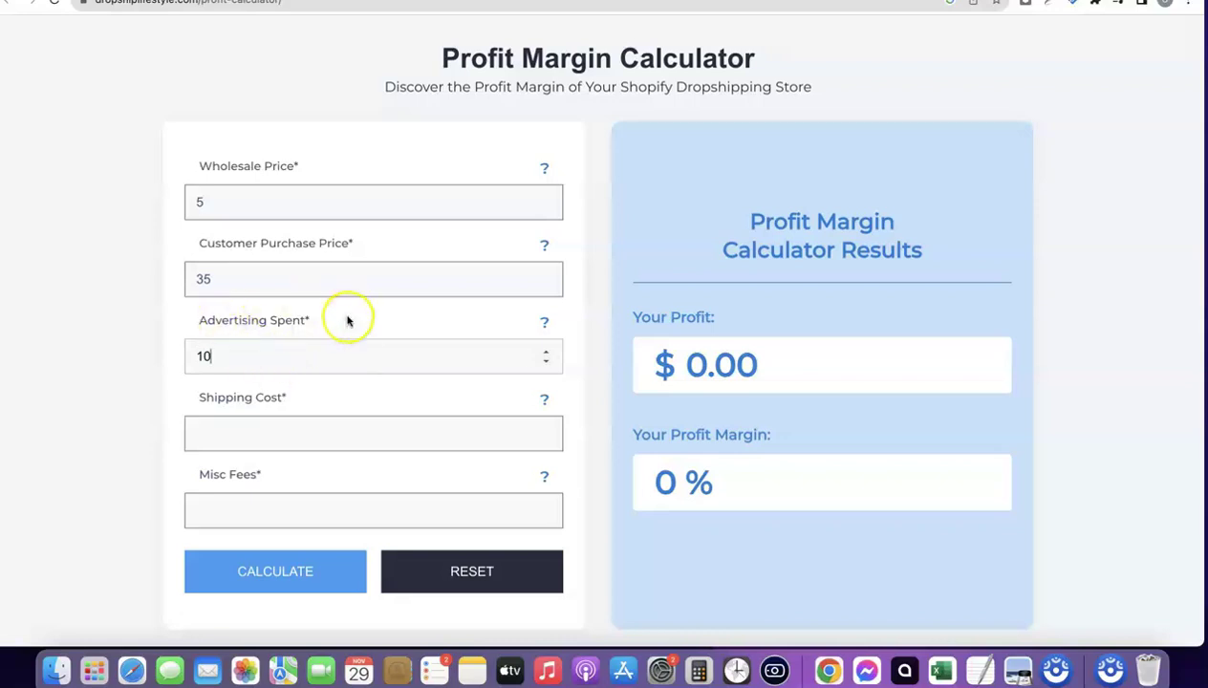
pyautogui.scroll(-1, 346, 319)
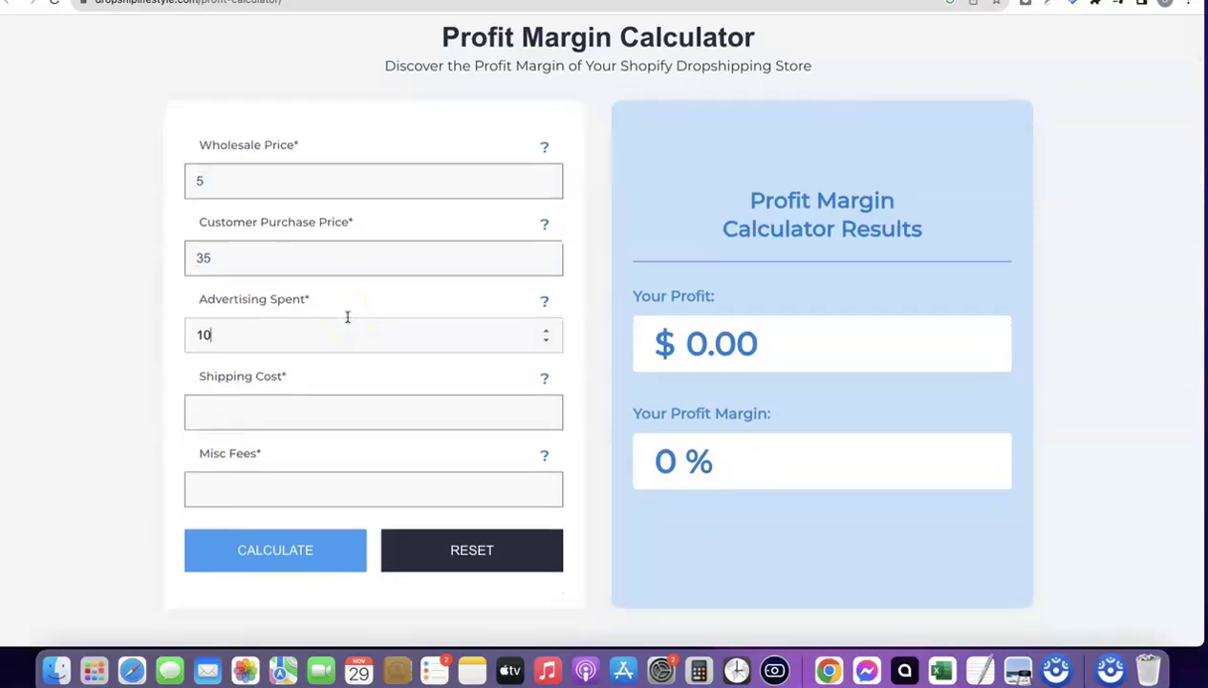
pyautogui.click(278, 418)
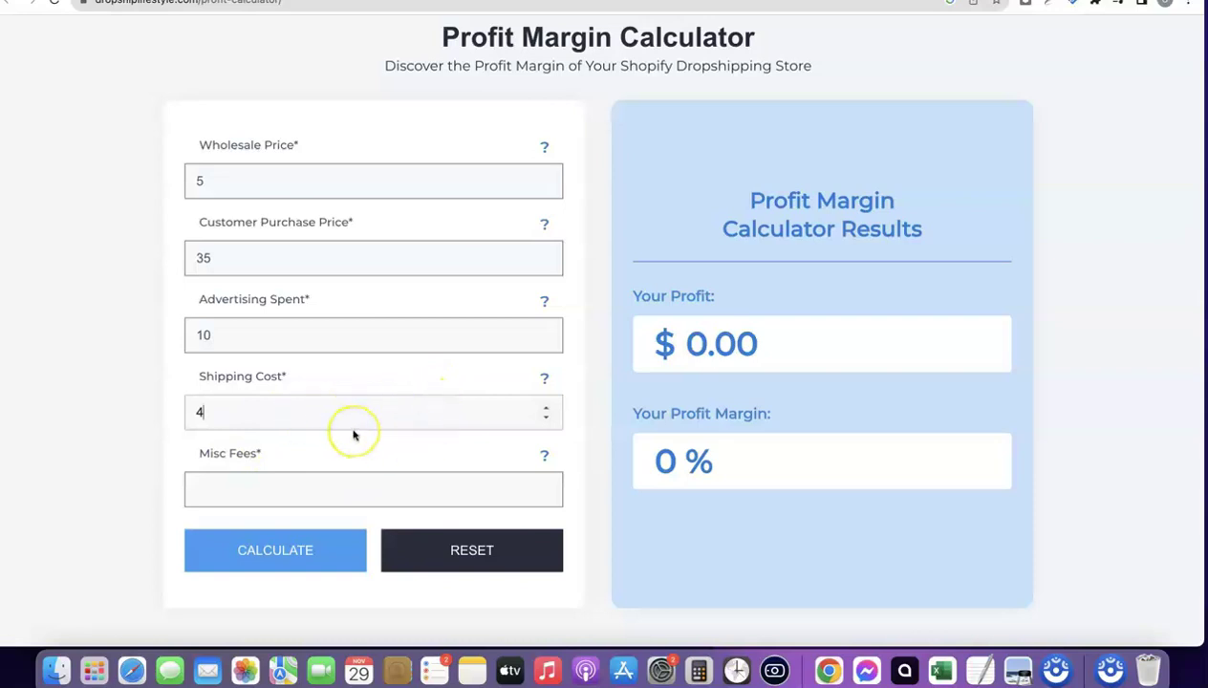
pyautogui.click(265, 495)
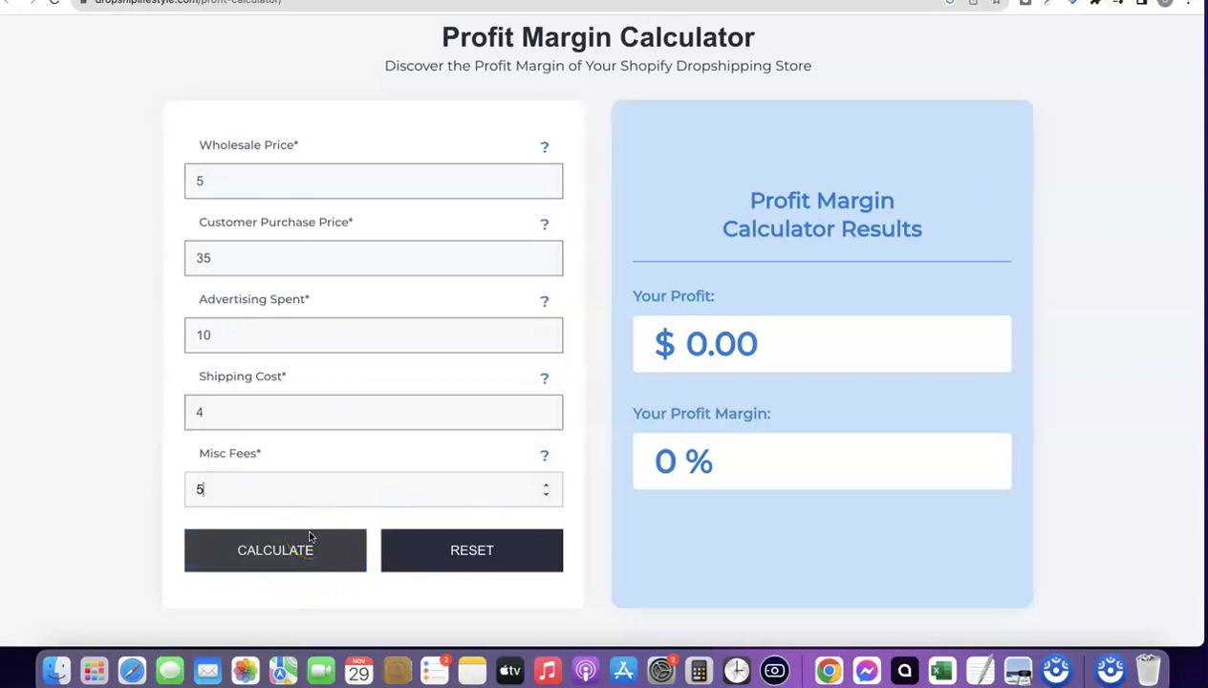
# - Calculate the results, $11.00 profit and 31.43% margin, highlight the 11, and launch Calculator
pyautogui.click(266, 549)
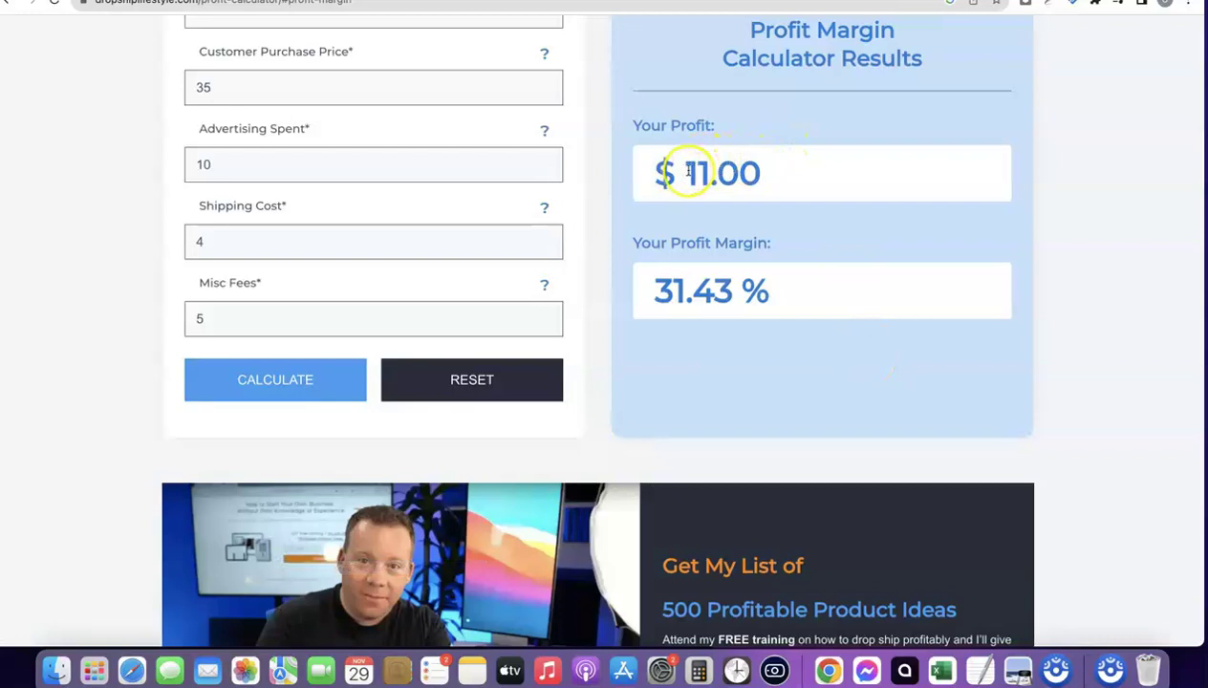
pyautogui.moveTo(707, 170); pyautogui.dragTo(685, 172)
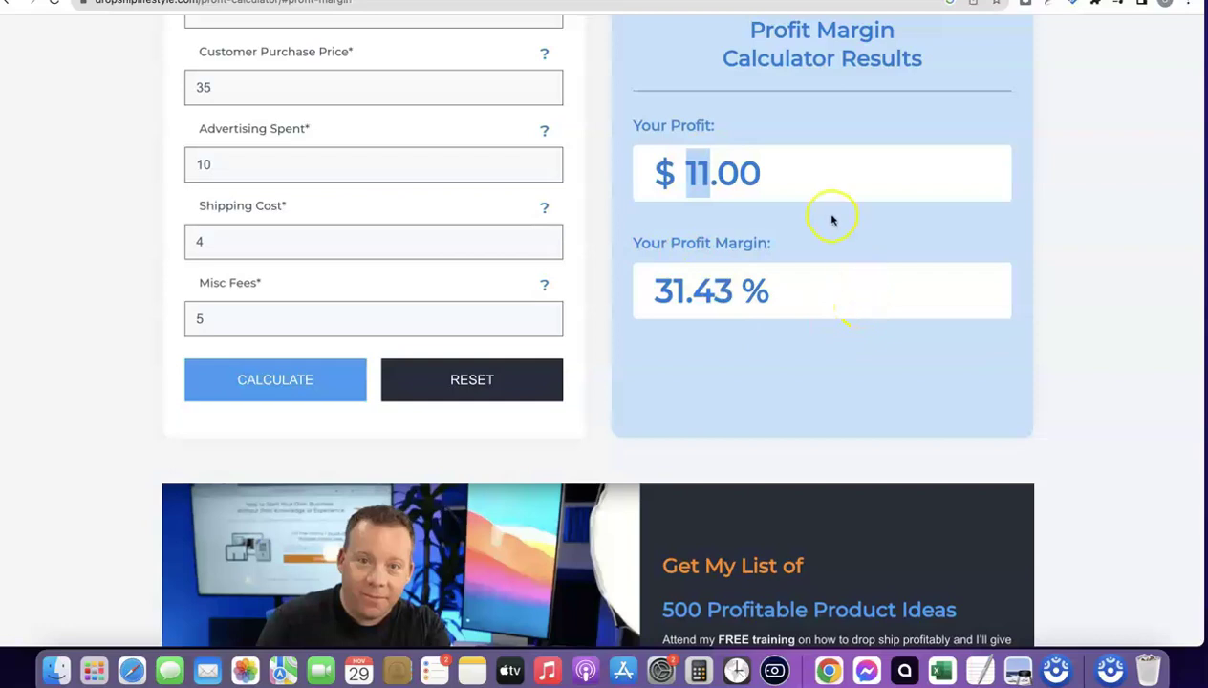
pyautogui.click(806, 182)
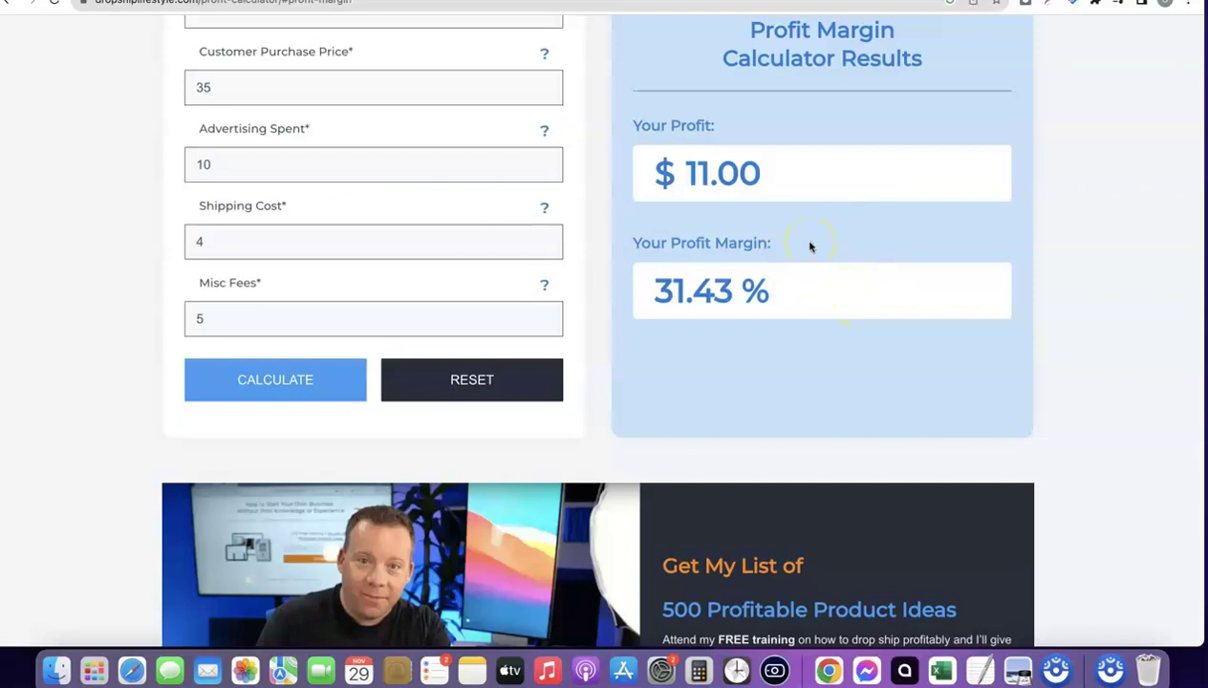
pyautogui.click(698, 672)
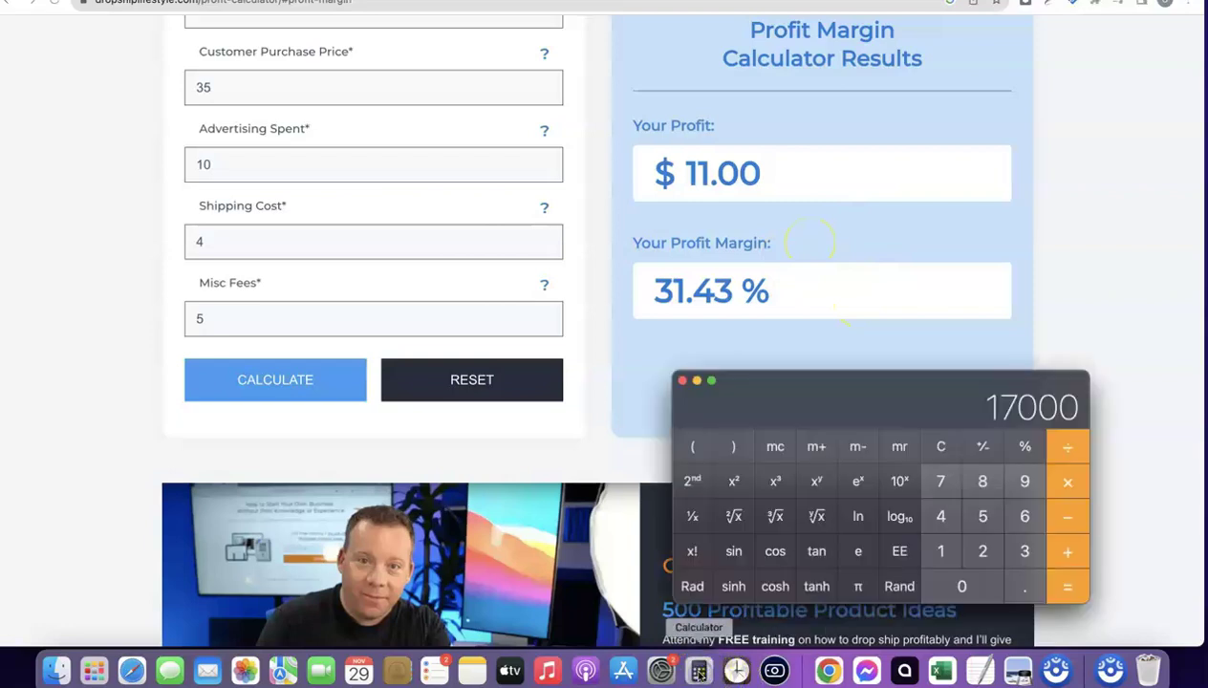
# - Clear the old 17000 and compute 11 × 1000 = 11000 in Calculator
pyautogui.click(941, 446)
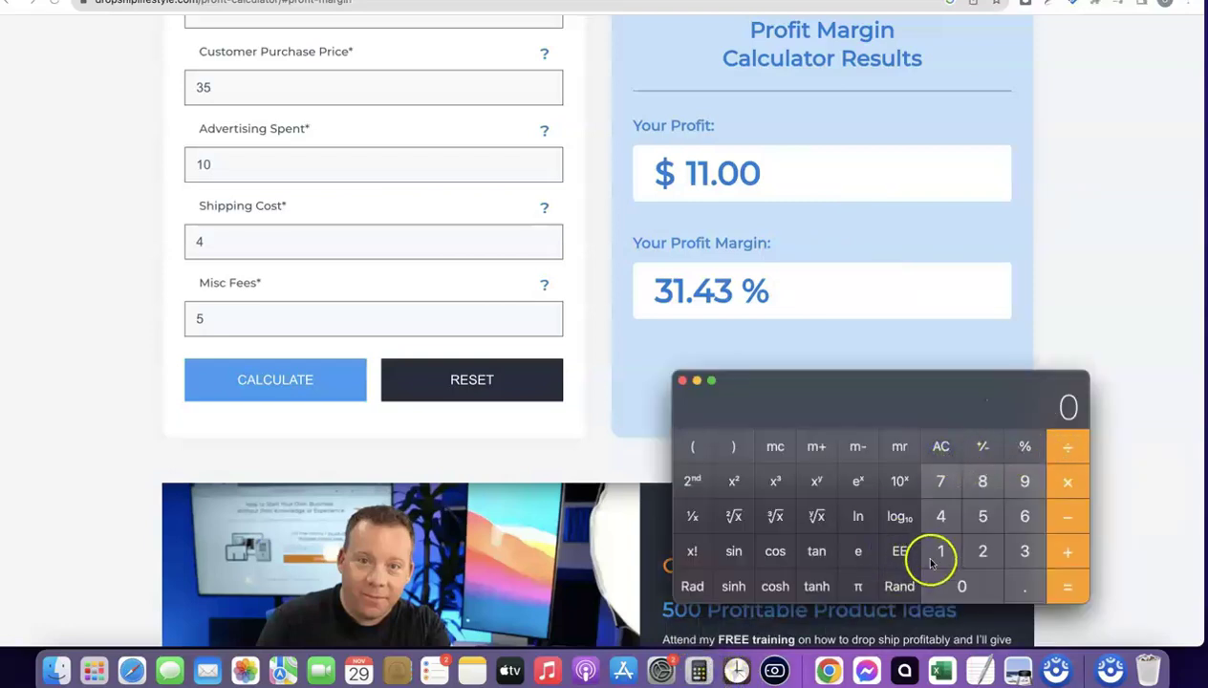
pyautogui.doubleClick(941, 552)
pyautogui.click(1062, 485)
pyautogui.click(939, 549)
pyautogui.click(965, 583)
pyautogui.doubleClick(965, 583)
pyautogui.click(1056, 585)
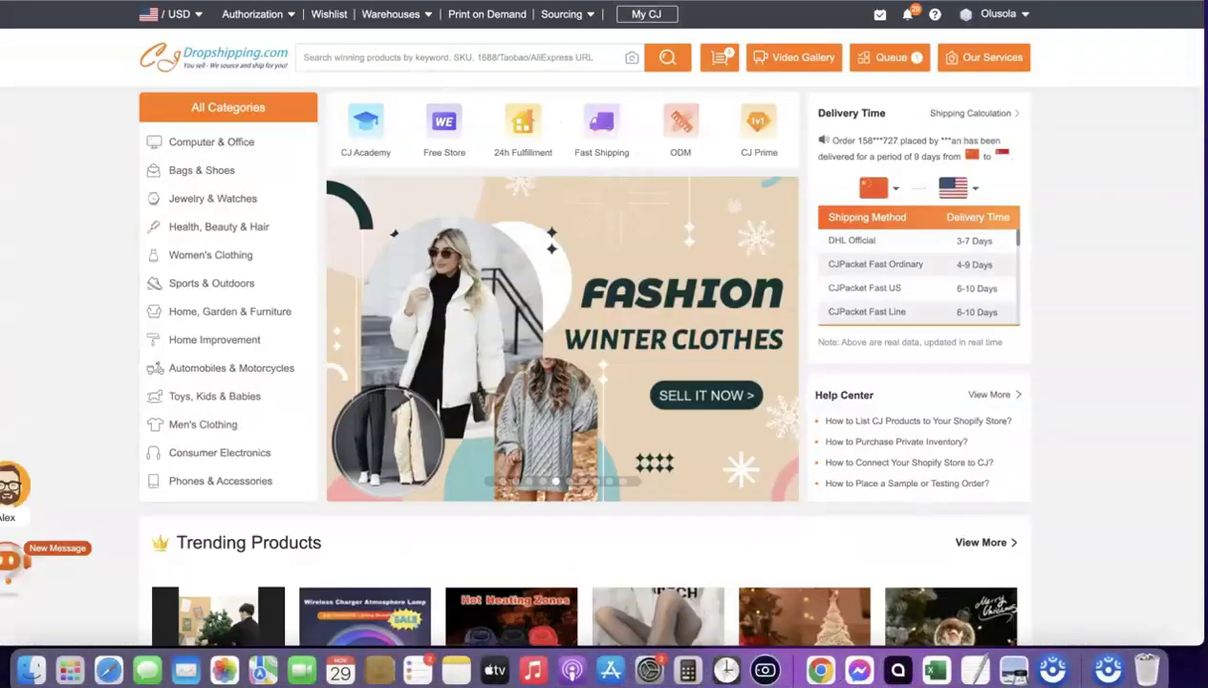
# - Scroll the CJdropshipping home page down to the Trending Products row
pyautogui.scroll(-3, 381, 348)
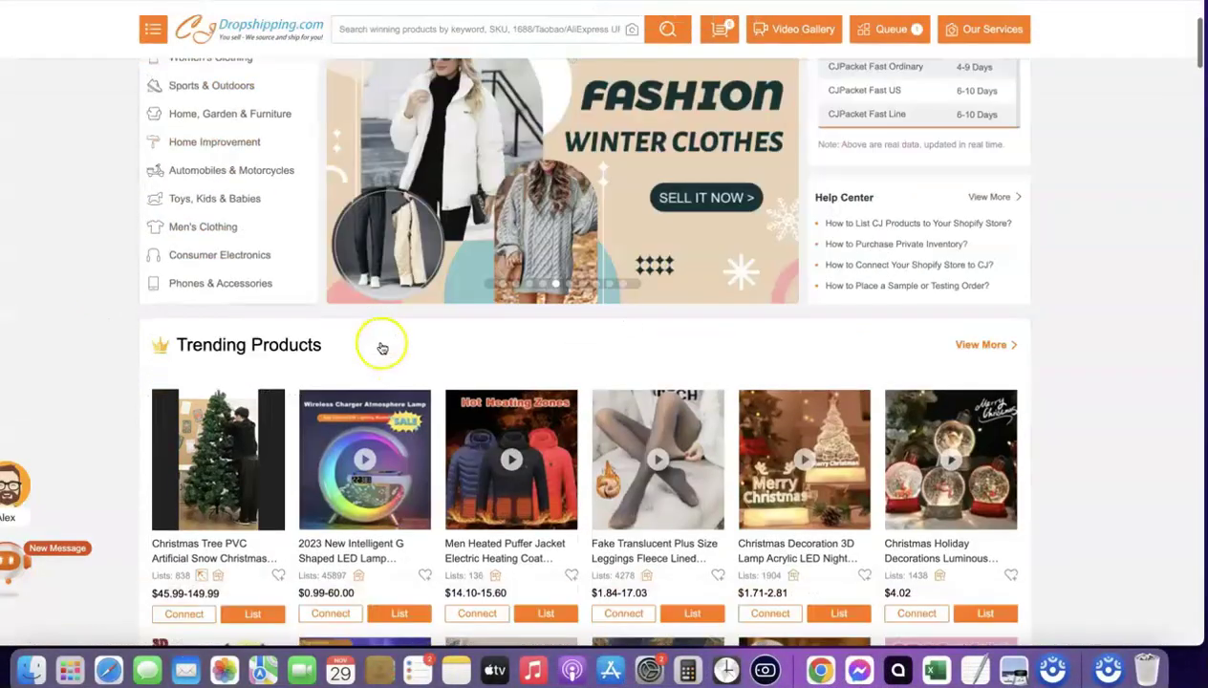
pyautogui.scroll(-1, 381, 347)
pyautogui.scroll(-1, 741, 436)
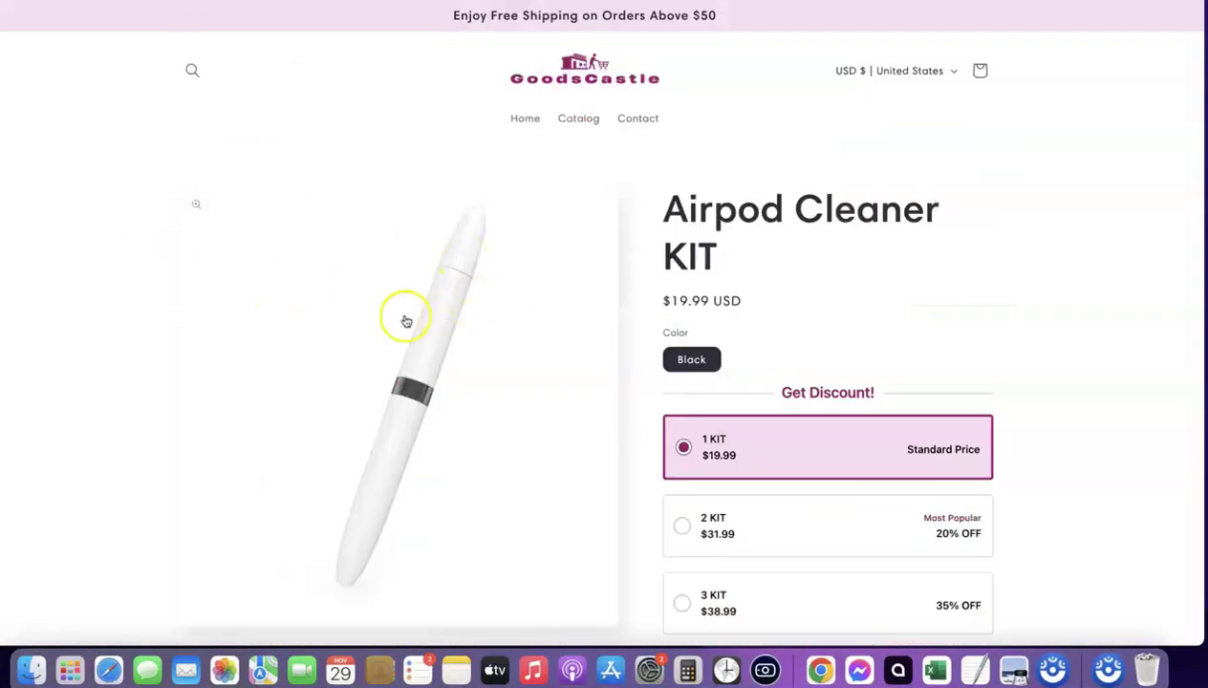
pyautogui.scroll(-1, 449, 287)
# - Scroll the $19.99 Airpod Cleaner KIT page down to its 2- and 3-kit discount options
pyautogui.scroll(-1, 455, 244)
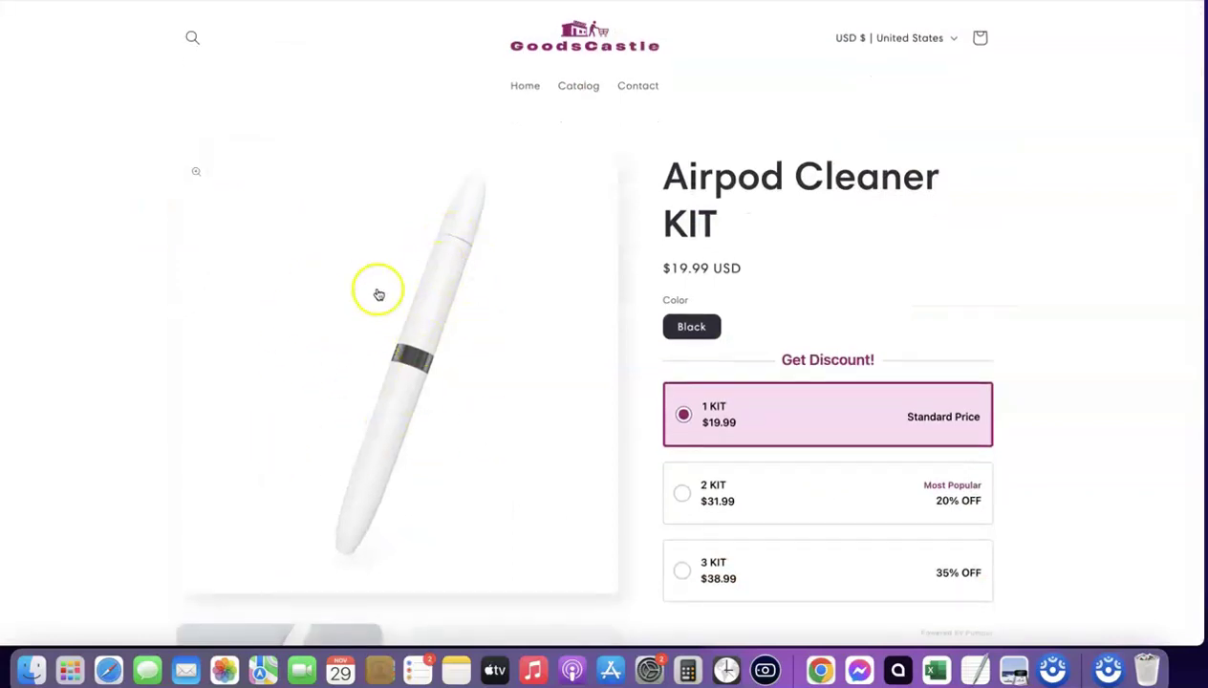
pyautogui.scroll(-4, 298, 314)
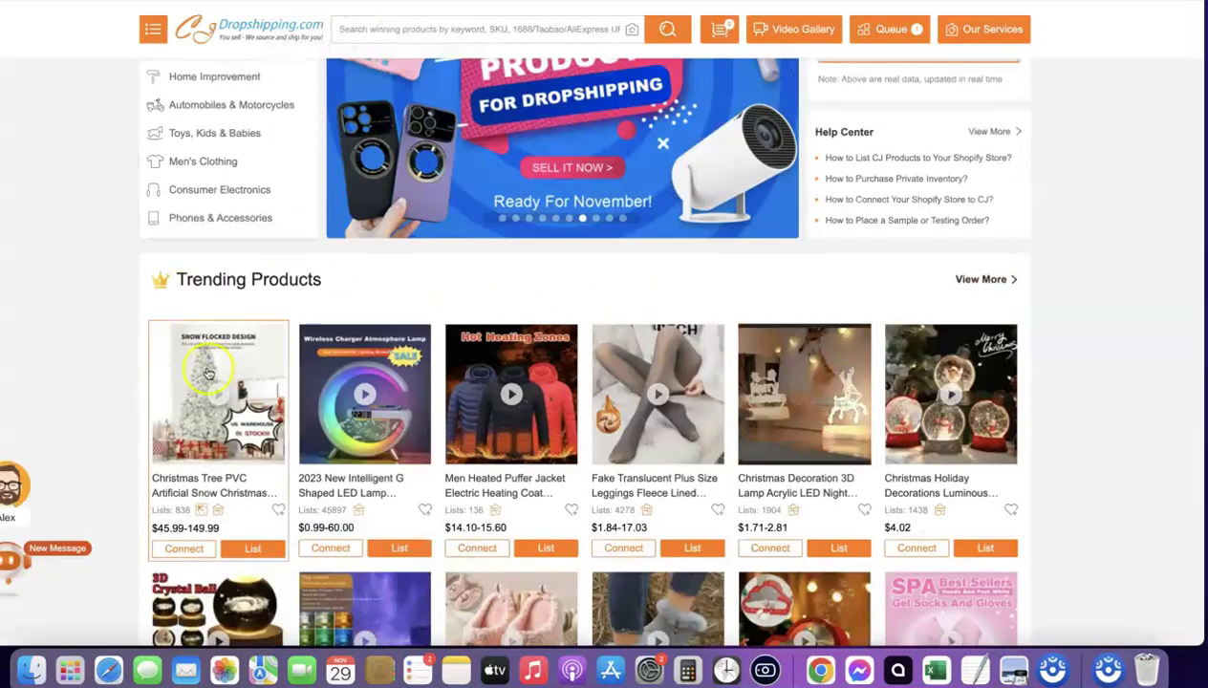
# - Scroll through CJdropshipping's Trending Products grid of supplier items
pyautogui.scroll(-1, 717, 531)
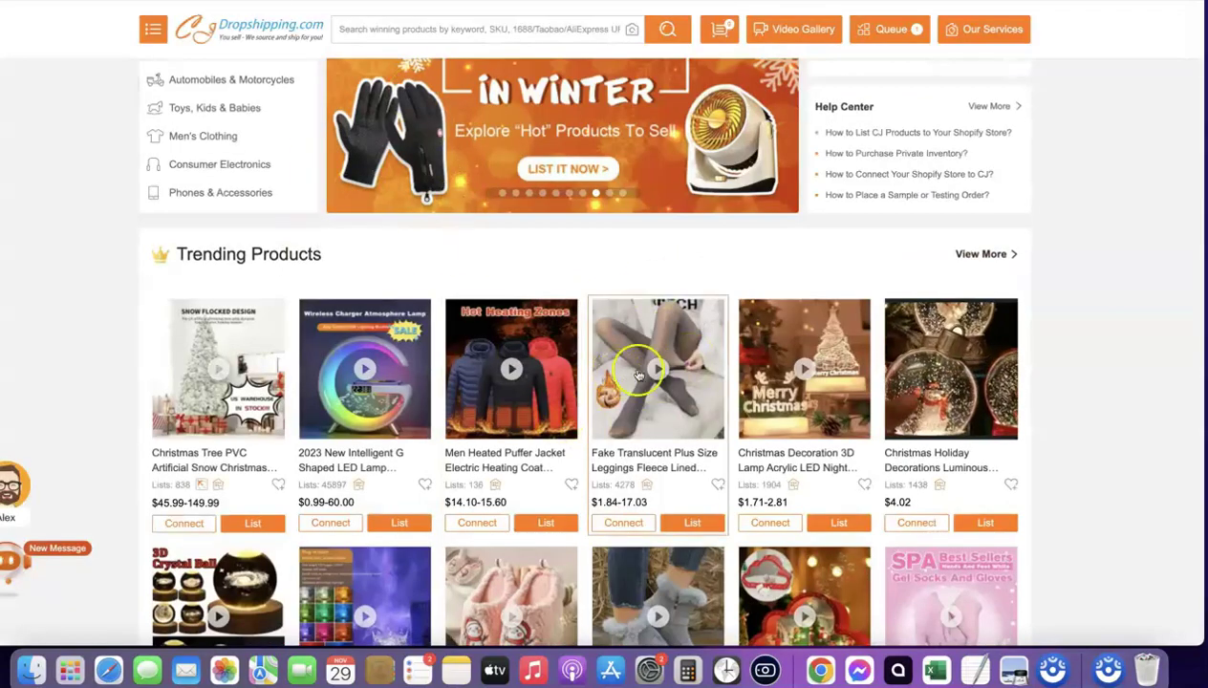
pyautogui.scroll(-1, 607, 410)
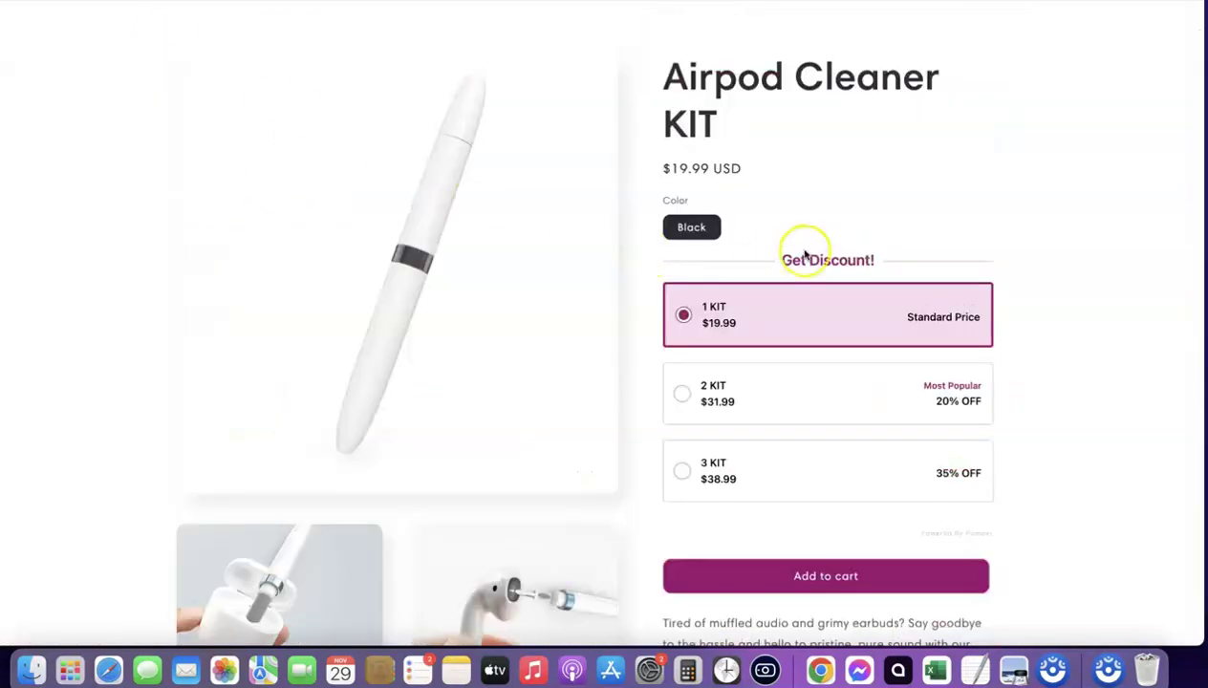
pyautogui.scroll(-1, 800, 253)
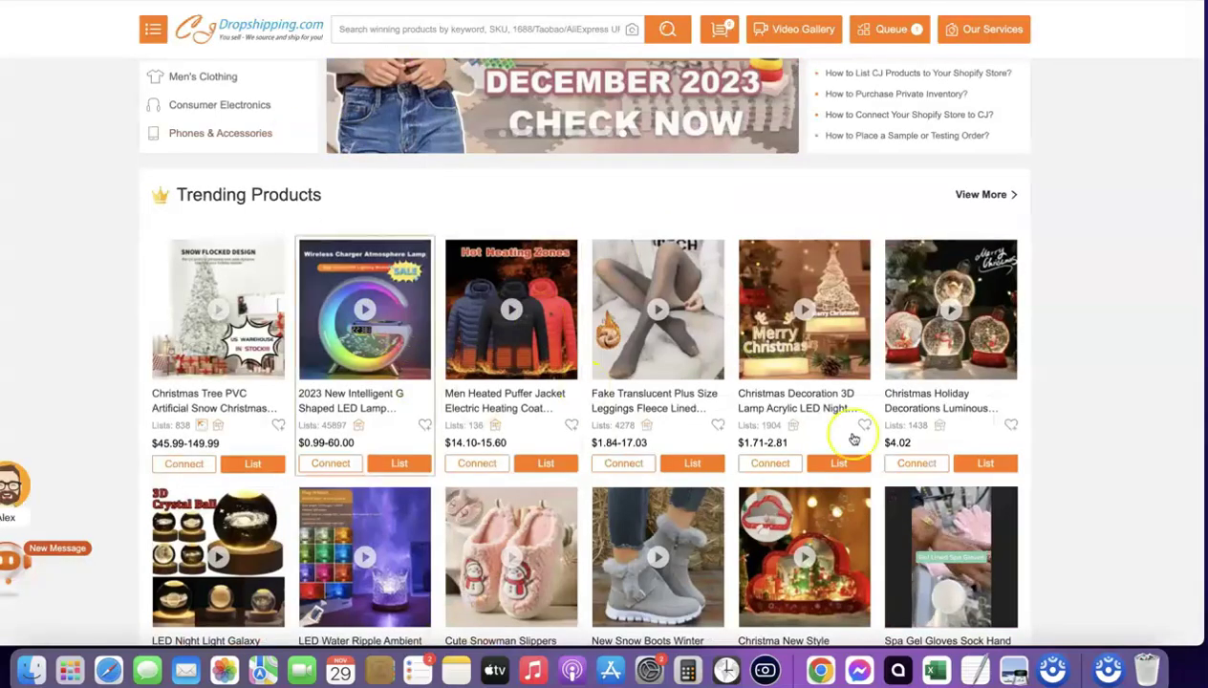
# - Scroll down to the second row of CJdropshipping's Trending Products
pyautogui.scroll(-1, 467, 285)
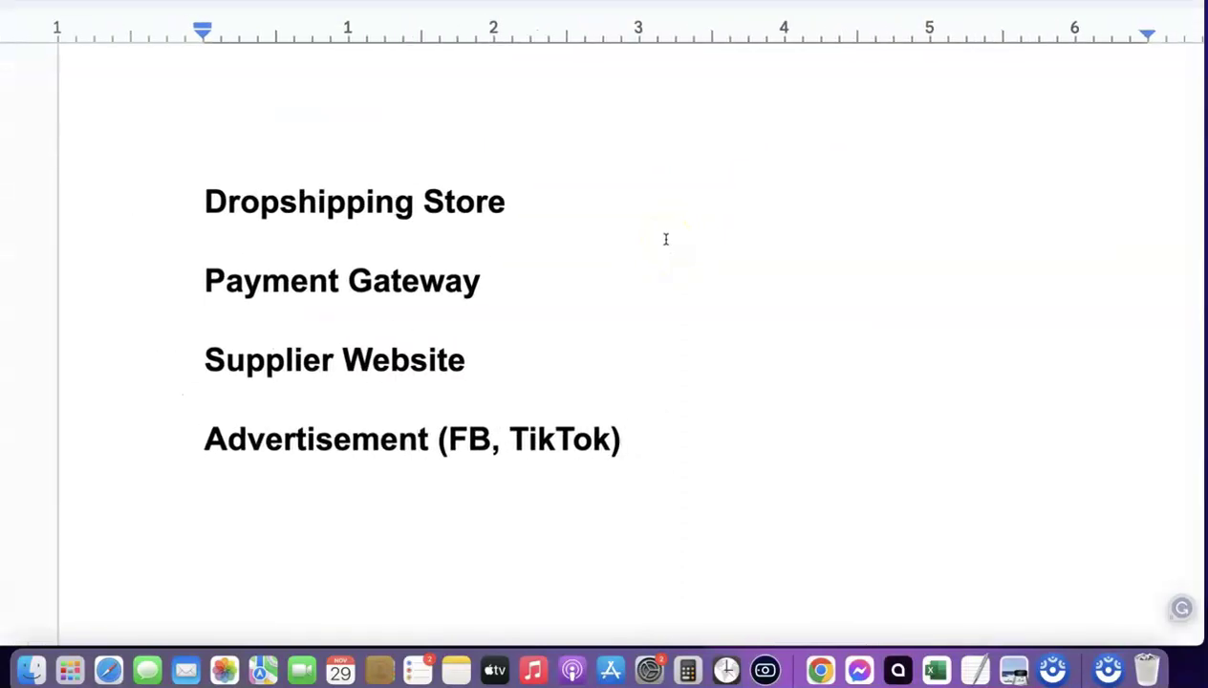
# - Highlight the 'Dropshipping Store' line as the first item of the Google Docs checklist
pyautogui.moveTo(205, 203); pyautogui.dragTo(505, 202)
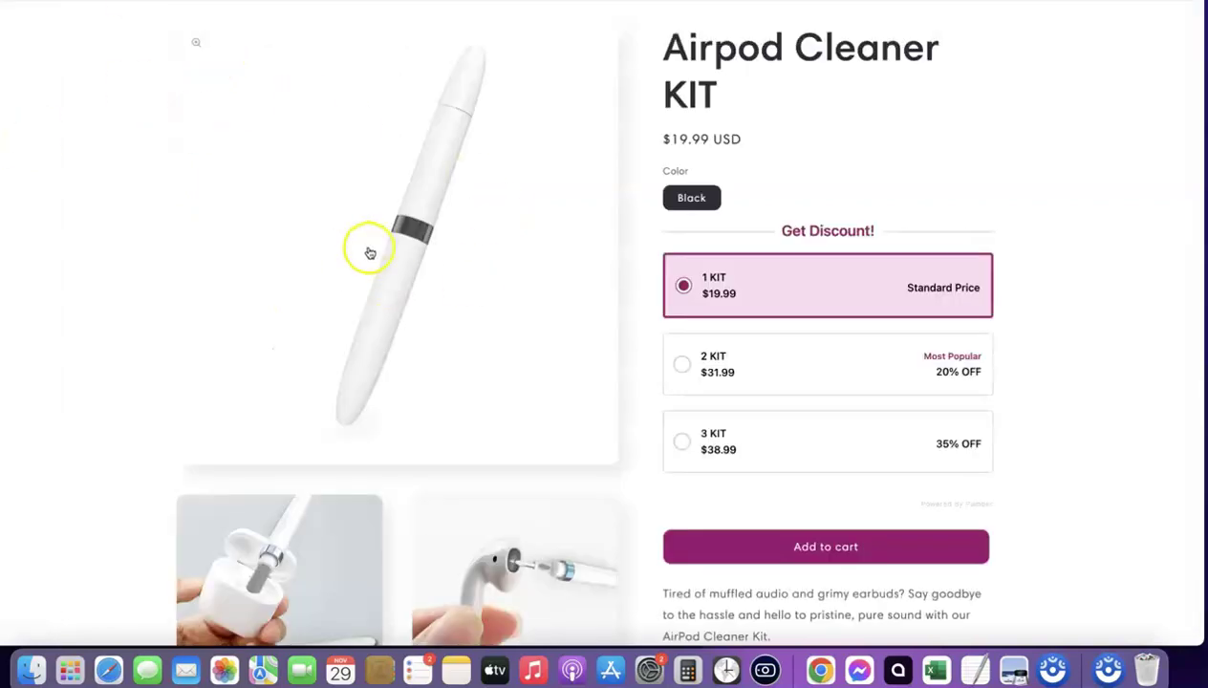
pyautogui.scroll(3, 370, 250)
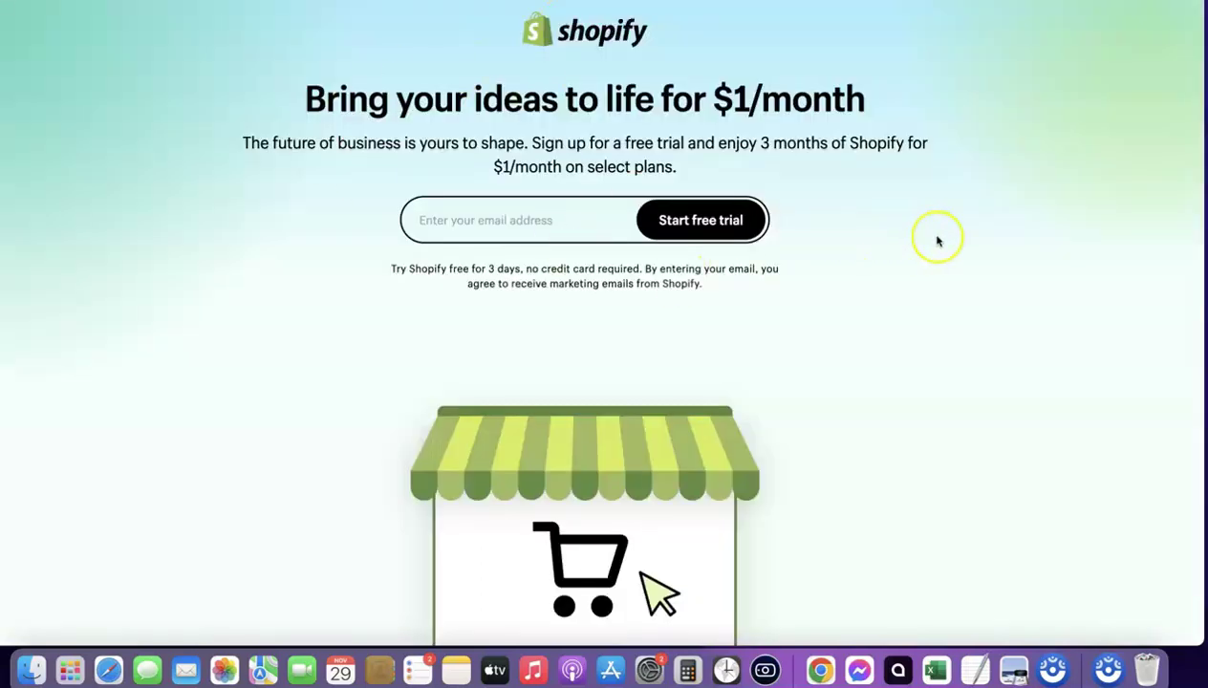
# - Highlight the '$1/month' price in the Shopify free-trial headline
pyautogui.moveTo(715, 99); pyautogui.dragTo(865, 97)
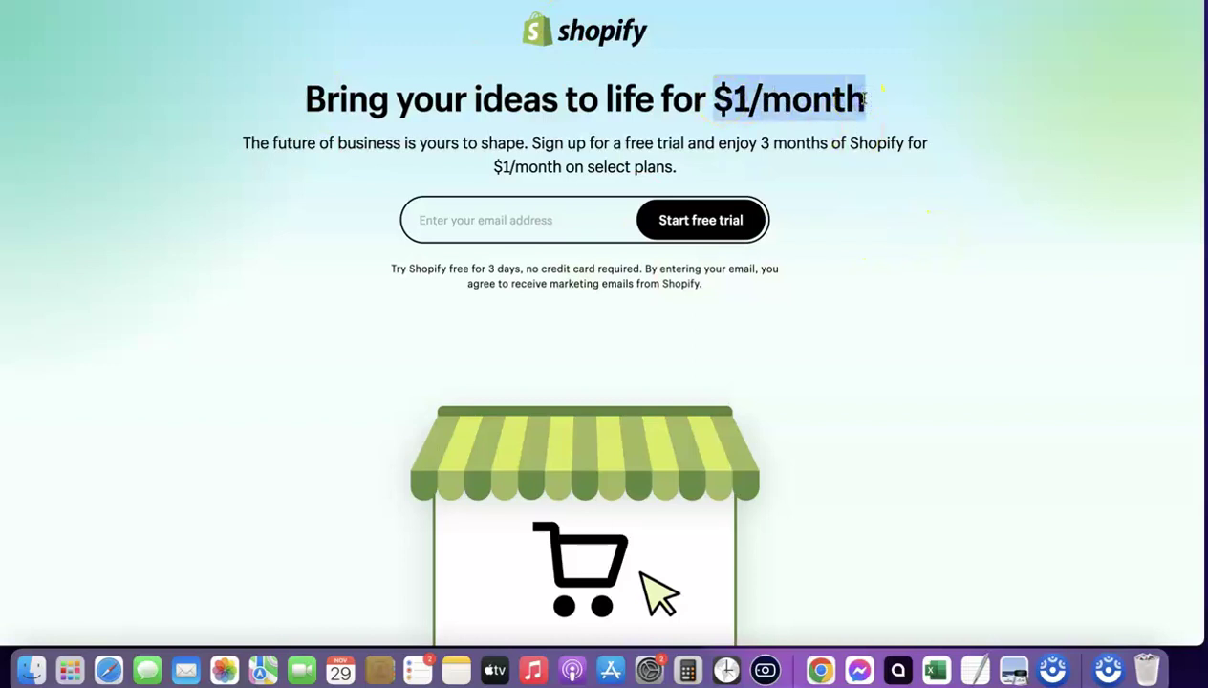